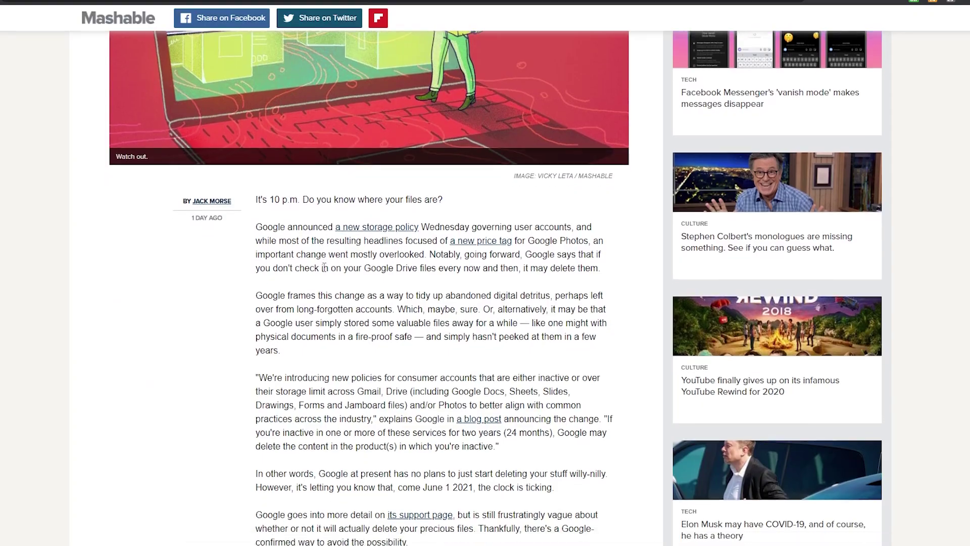
- Scroll through the Mashable article on Google deleting data from accounts inactive for two years
{"action": "scroll", "coordinate": [324, 267], "scroll_direction": "down", "scroll_amount": 1}
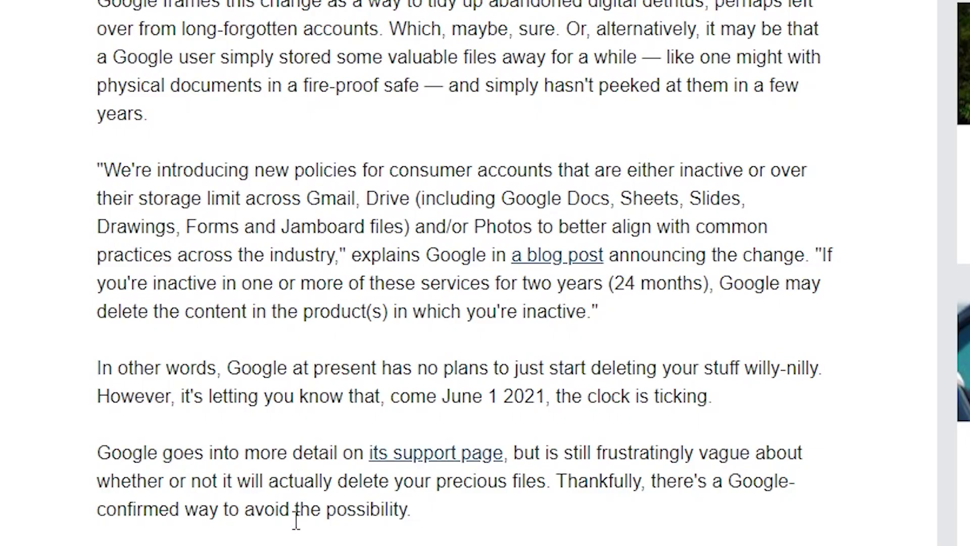
{"action": "scroll", "coordinate": [418, 377], "scroll_direction": "down", "scroll_amount": 4}
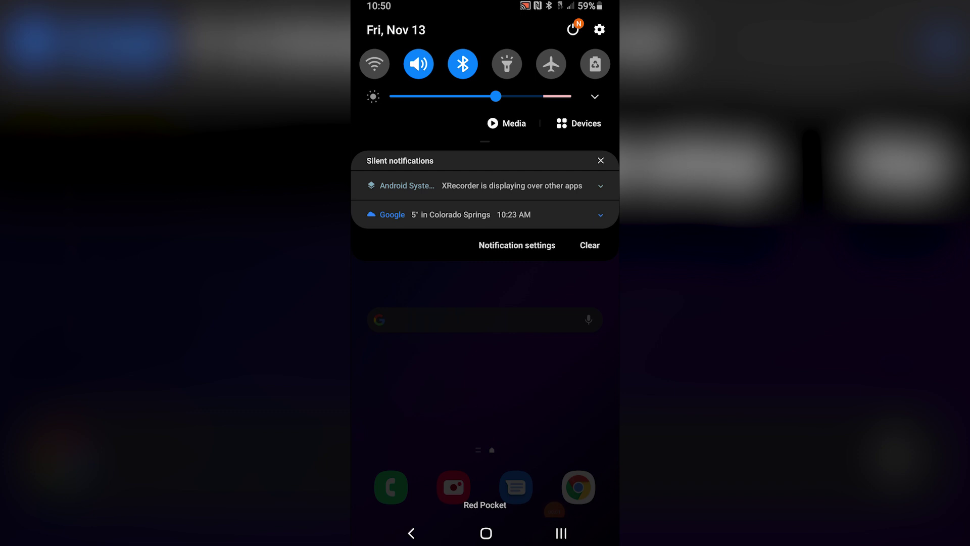
- Launch the Amber app from the app drawer and switch to the MyAmberX device overview
{"action": "left_click_drag", "start_coordinate": [485, 353], "coordinate": [485, 101]}
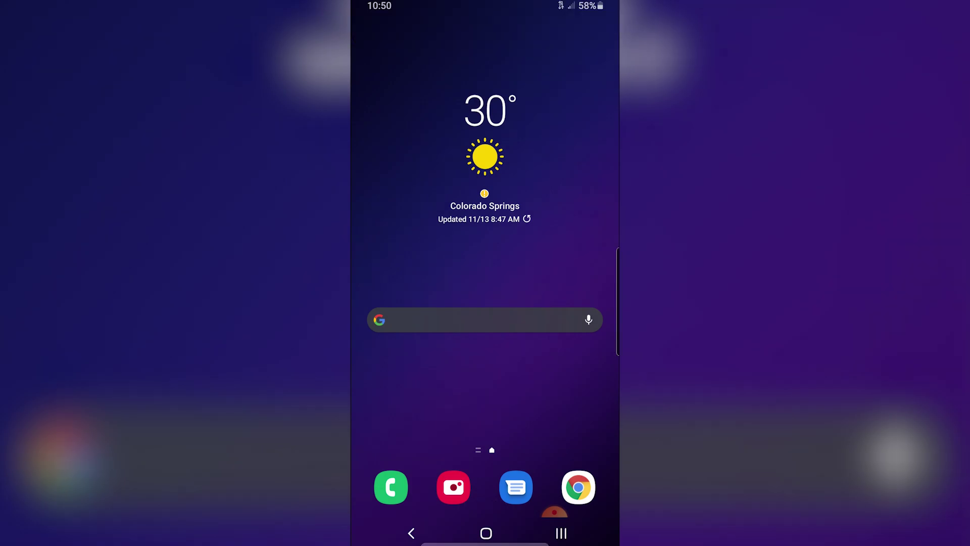
{"action": "left_click_drag", "start_coordinate": [485, 404], "coordinate": [485, 151]}
{"action": "left_click", "coordinate": [483, 156]}
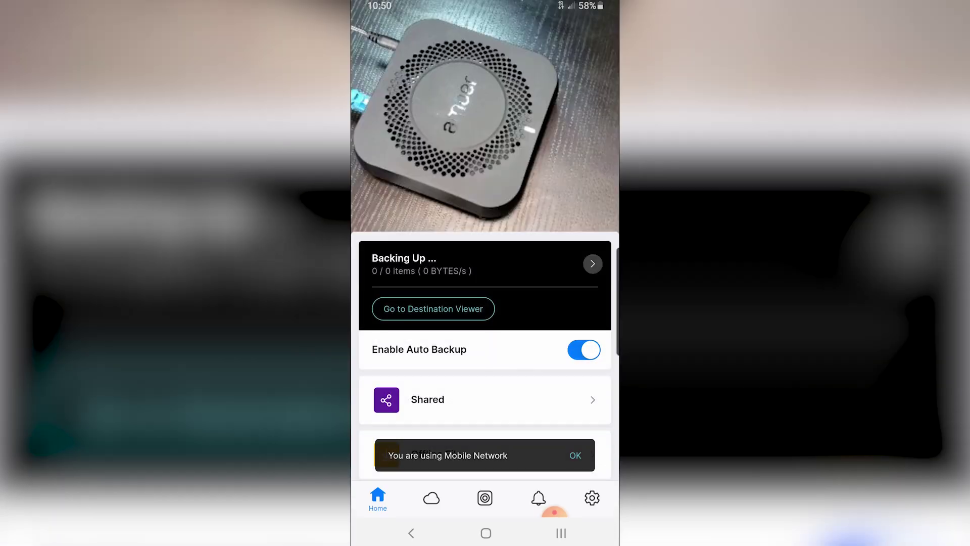
{"action": "scroll", "coordinate": [485, 304], "scroll_direction": "down", "scroll_amount": 1}
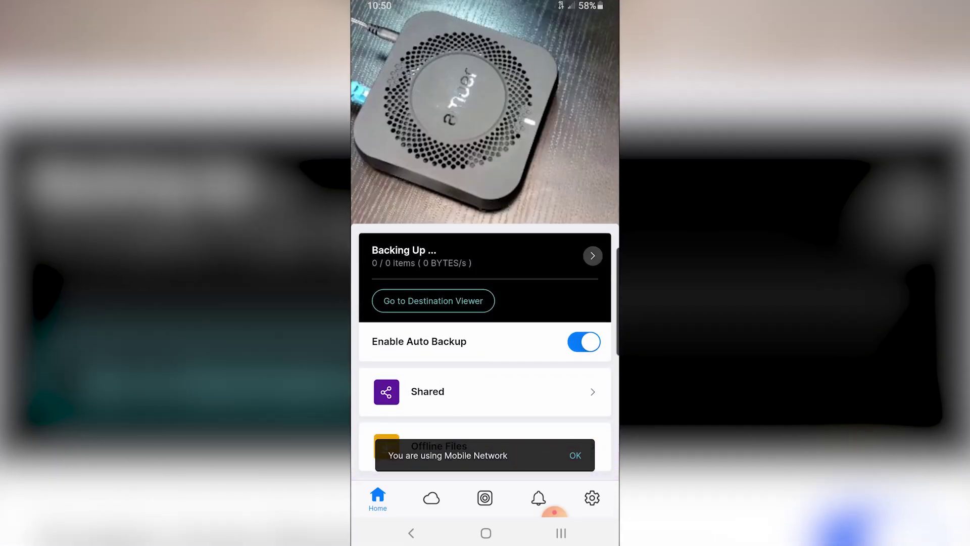
{"action": "left_click", "coordinate": [486, 498]}
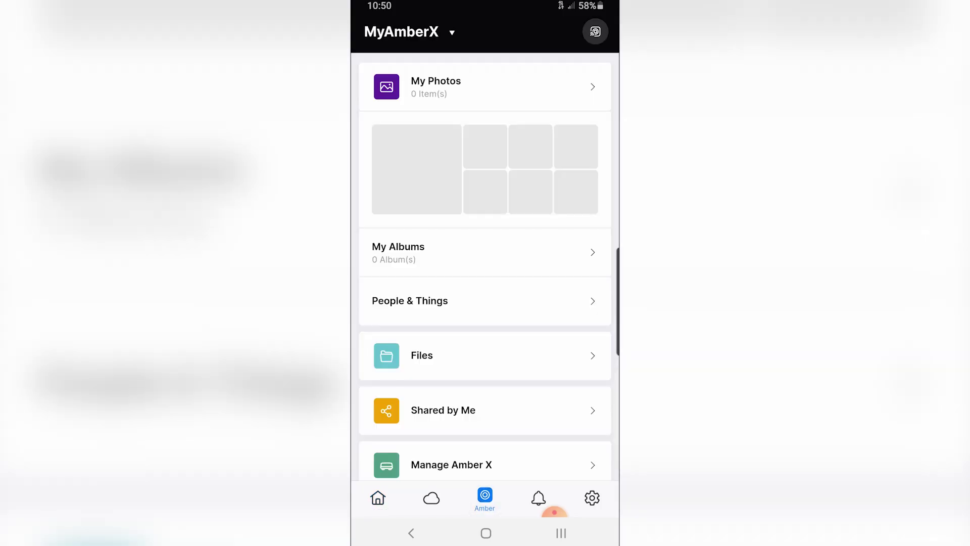
- Browse MyAmberX Files to home > MyMusic > 3Teeth > Shutdown.exe
{"action": "scroll", "coordinate": [485, 268], "scroll_direction": "down", "scroll_amount": 1}
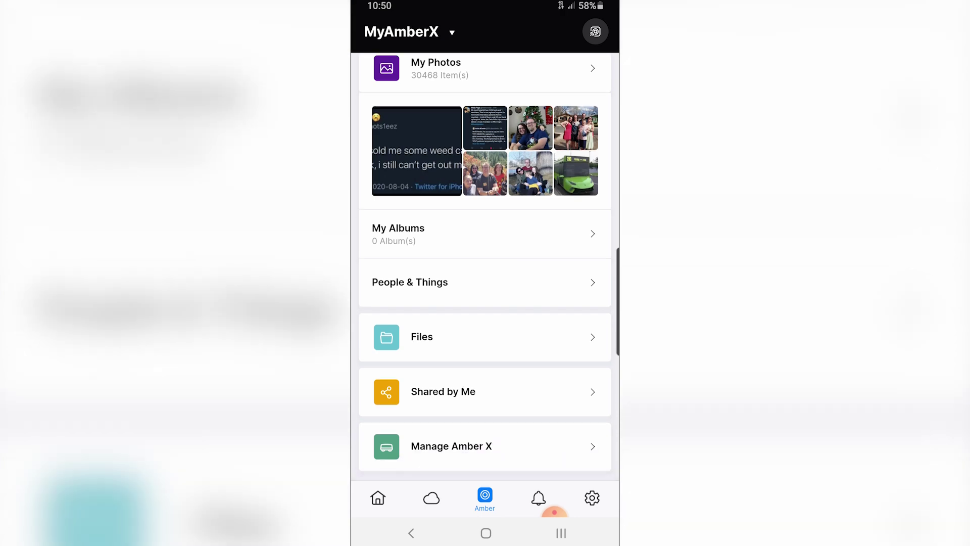
{"action": "left_click", "coordinate": [422, 337]}
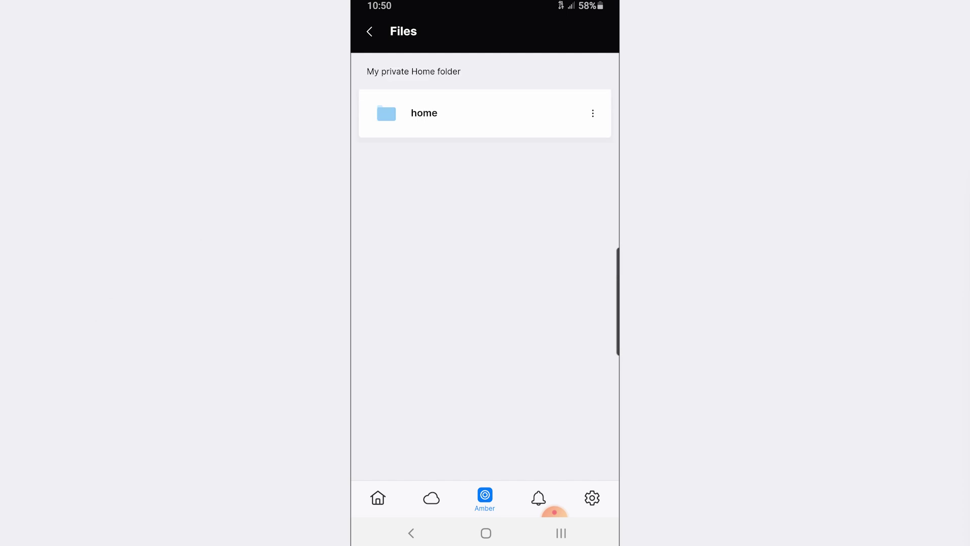
{"action": "left_click", "coordinate": [425, 112]}
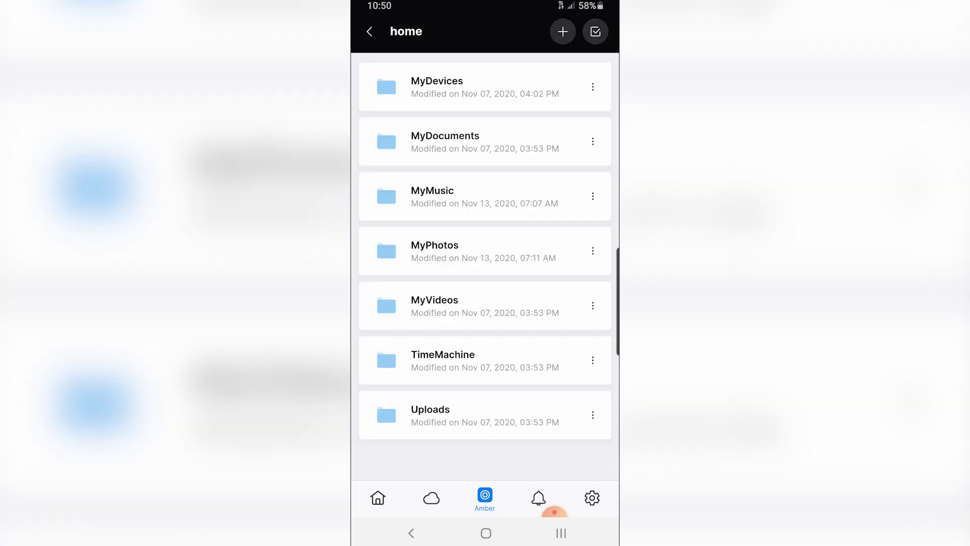
{"action": "left_click", "coordinate": [433, 196]}
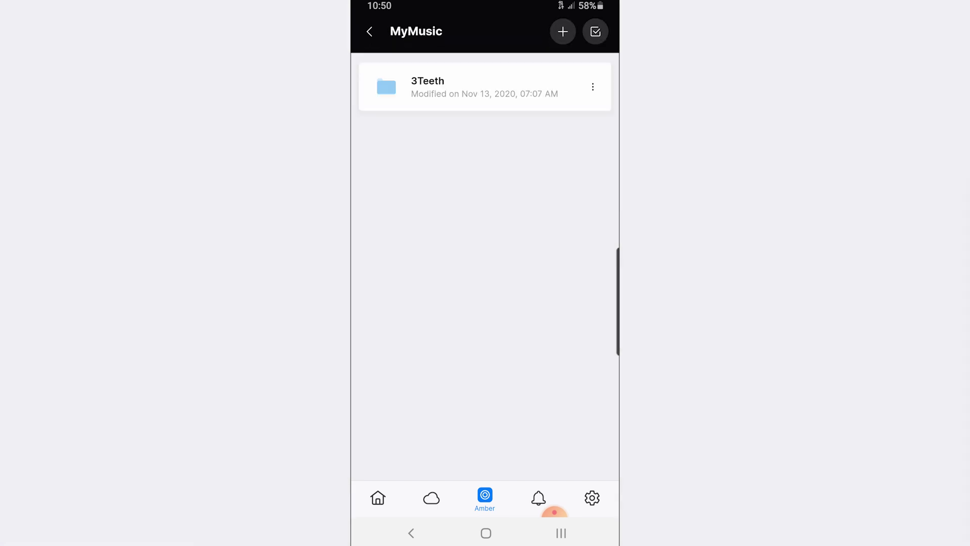
{"action": "left_click", "coordinate": [424, 87]}
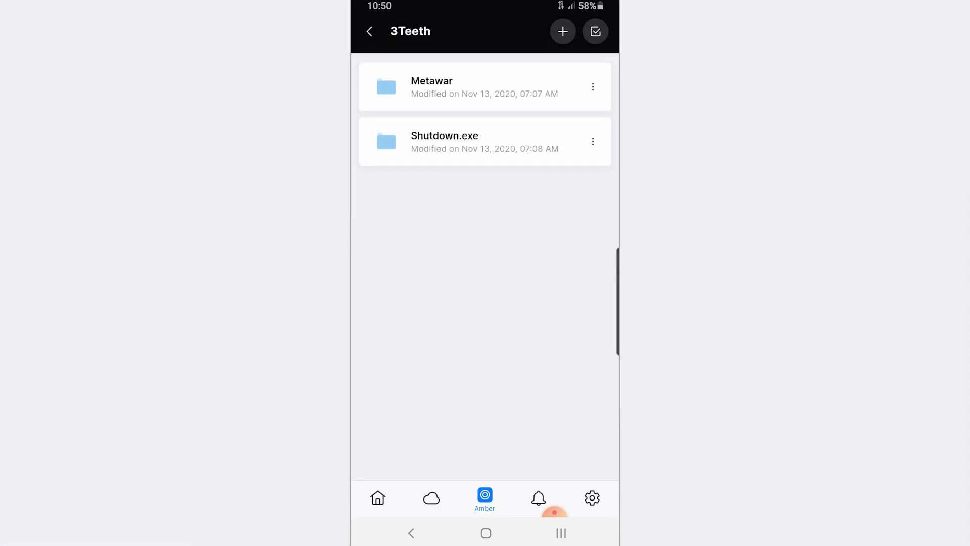
{"action": "left_click", "coordinate": [431, 139]}
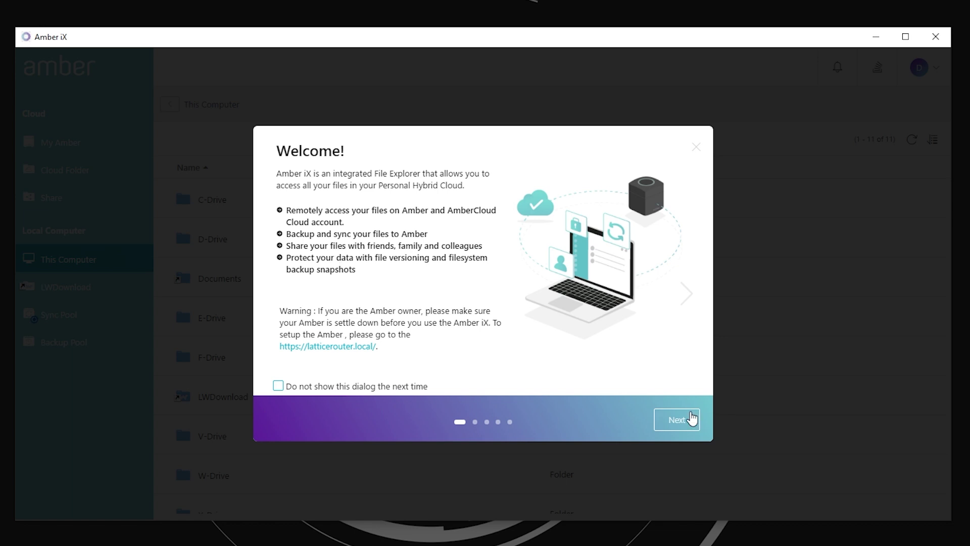
- Step through the backup, sync, sharing and VPHome tour pages, then finish with Start to Use
{"action": "left_click", "coordinate": [683, 419]}
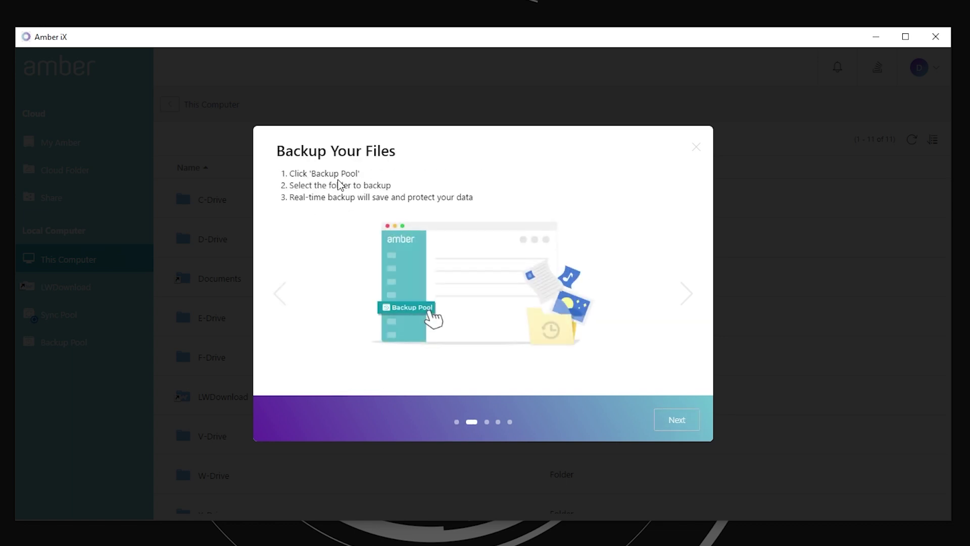
{"action": "left_click", "coordinate": [677, 421]}
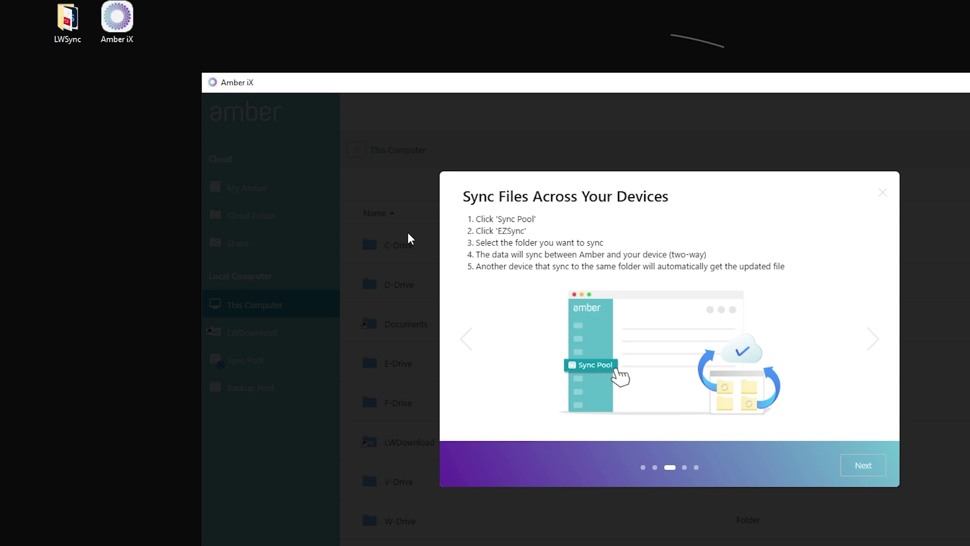
{"action": "left_click", "coordinate": [863, 465]}
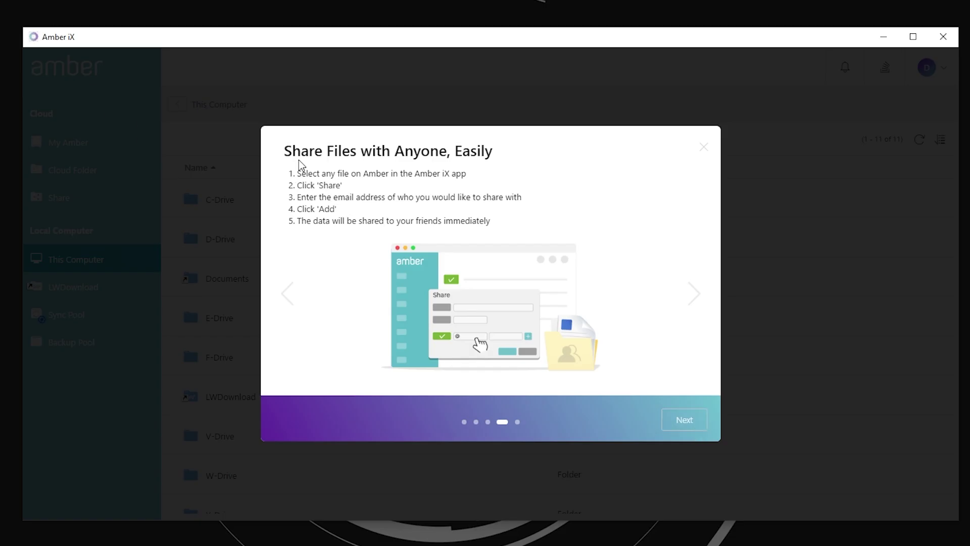
{"action": "left_click", "coordinate": [686, 420]}
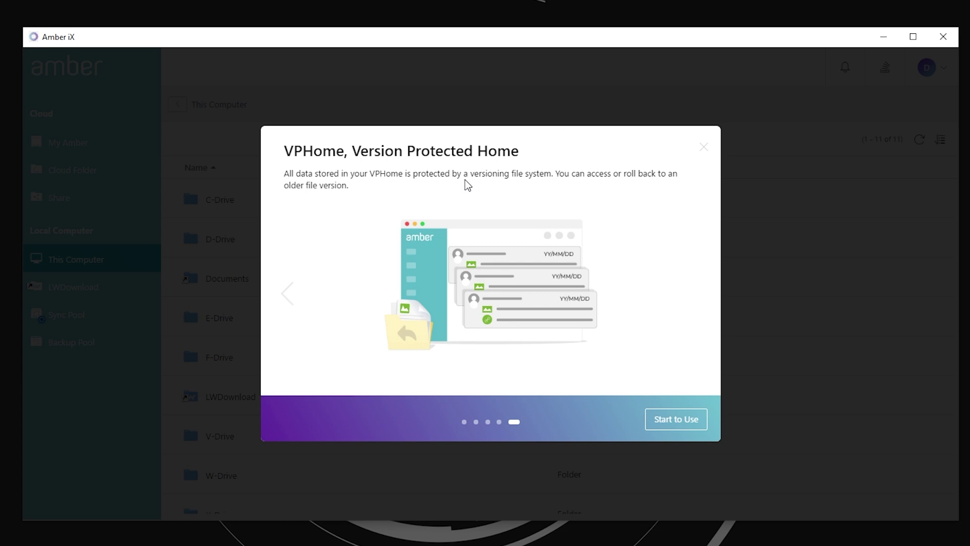
{"action": "left_click", "coordinate": [676, 419]}
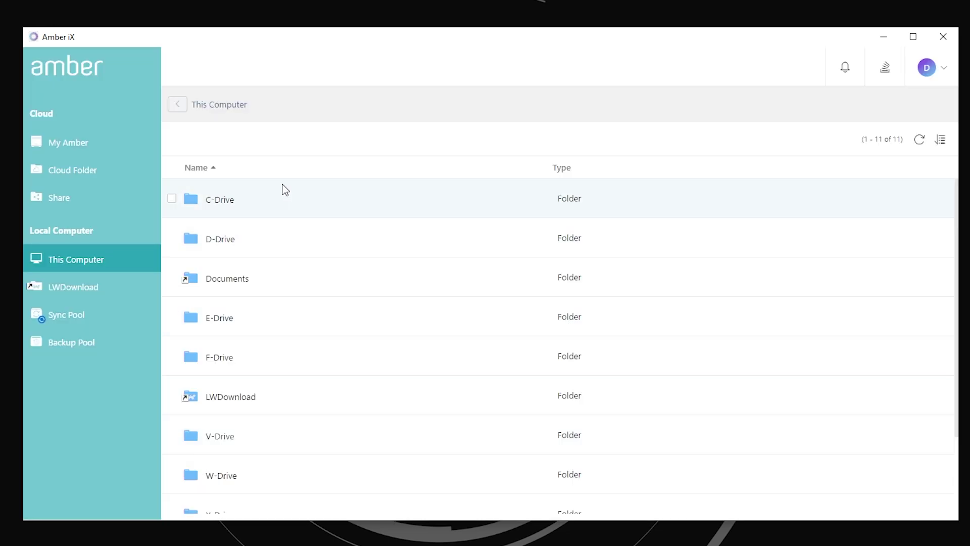
- Check the empty LWDownload folder, then list MyAmberX and amber-station under My Amber
{"action": "scroll", "coordinate": [291, 290], "scroll_direction": "down", "scroll_amount": 2}
{"action": "scroll", "coordinate": [310, 410], "scroll_direction": "up", "scroll_amount": 2}
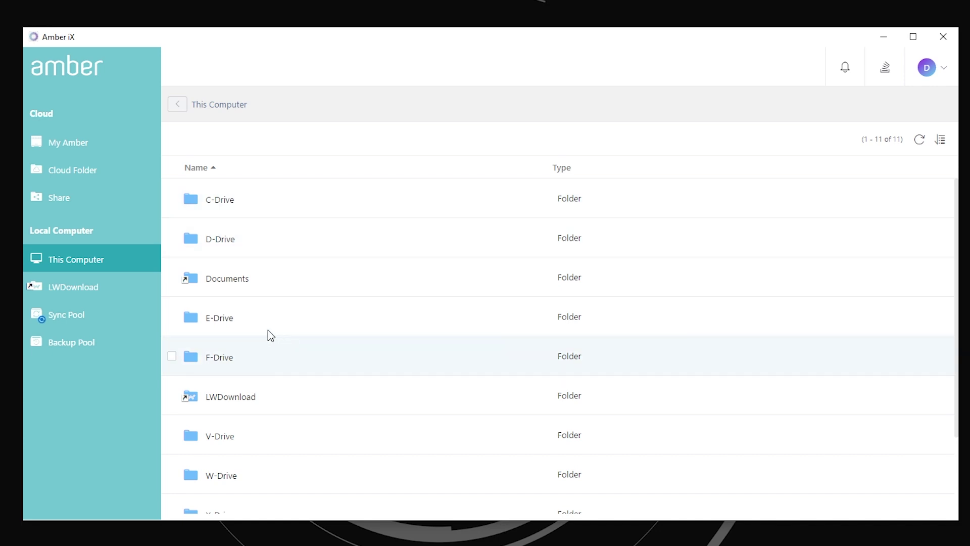
{"action": "scroll", "coordinate": [277, 342], "scroll_direction": "down", "scroll_amount": 2}
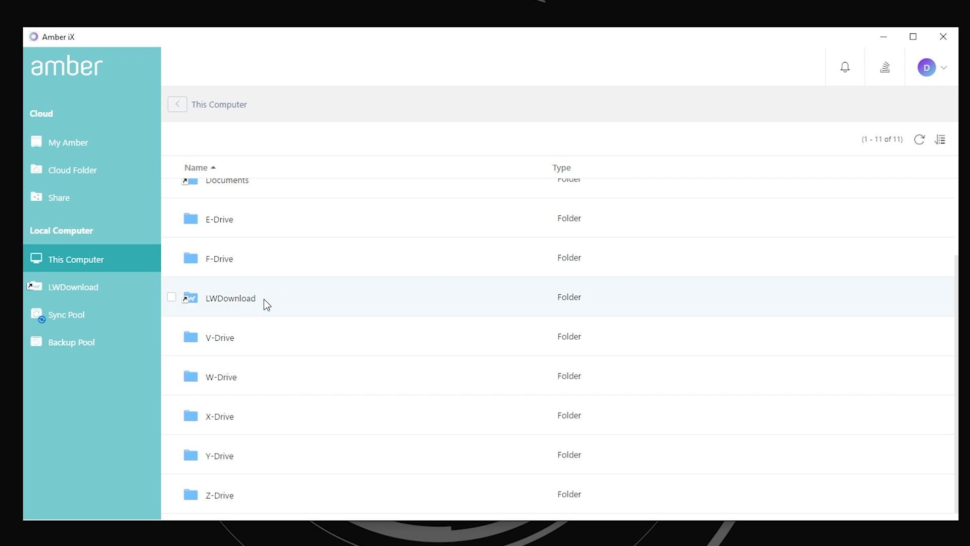
{"action": "scroll", "coordinate": [267, 301], "scroll_direction": "up", "scroll_amount": 2}
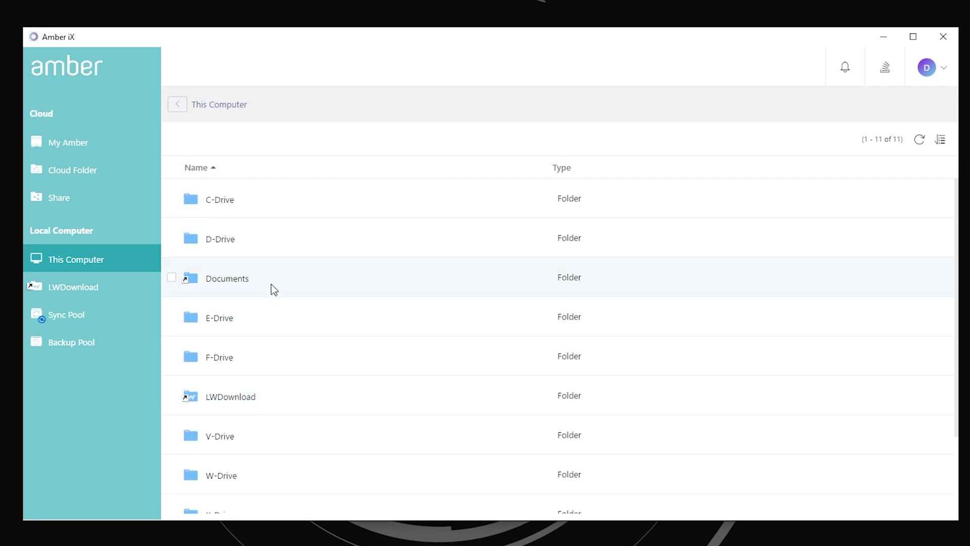
{"action": "left_click", "coordinate": [81, 286]}
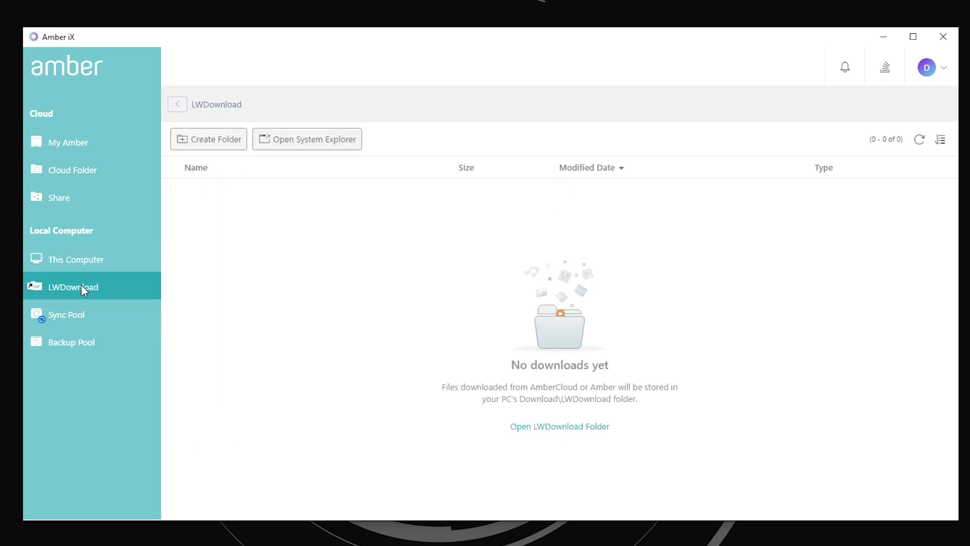
{"action": "left_click", "coordinate": [71, 152]}
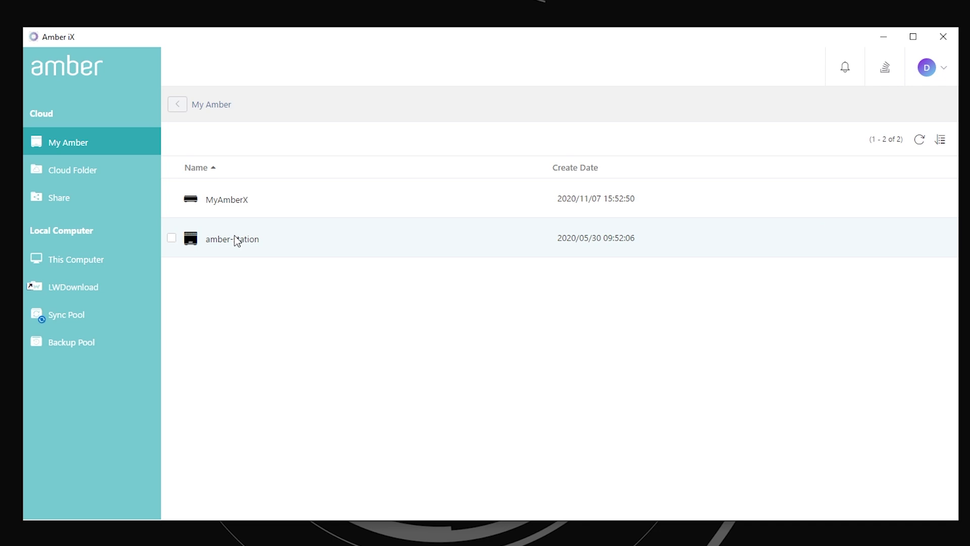
- Preview DSC00377.JPG and DSC00375.JPG in Cloud Folder > test, view the empty Share page, then open This PC
{"action": "left_click", "coordinate": [87, 172]}
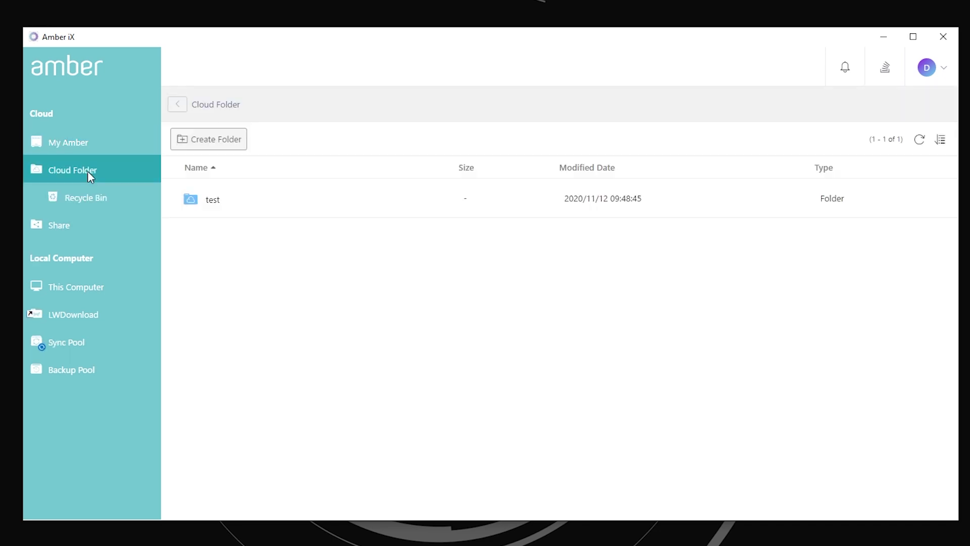
{"action": "double_click", "coordinate": [212, 200]}
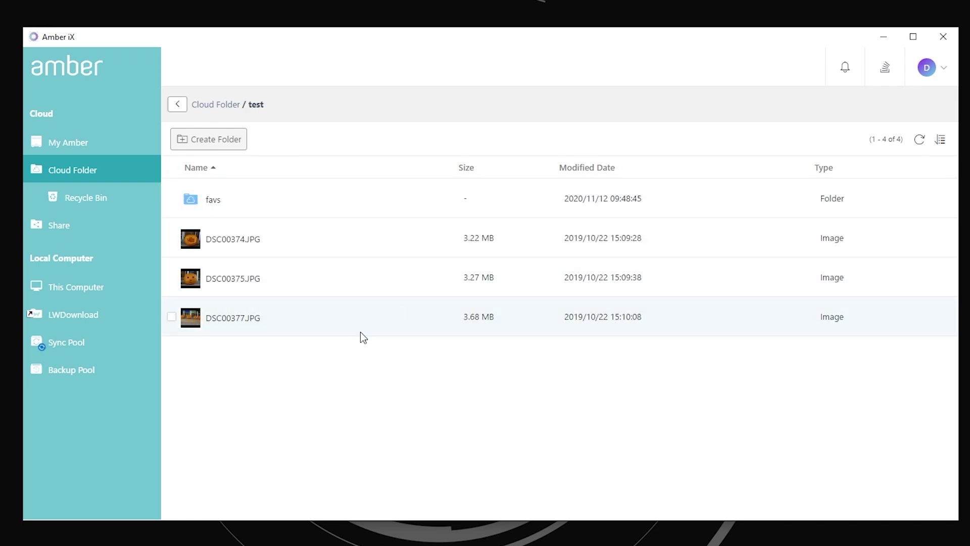
{"action": "double_click", "coordinate": [277, 316]}
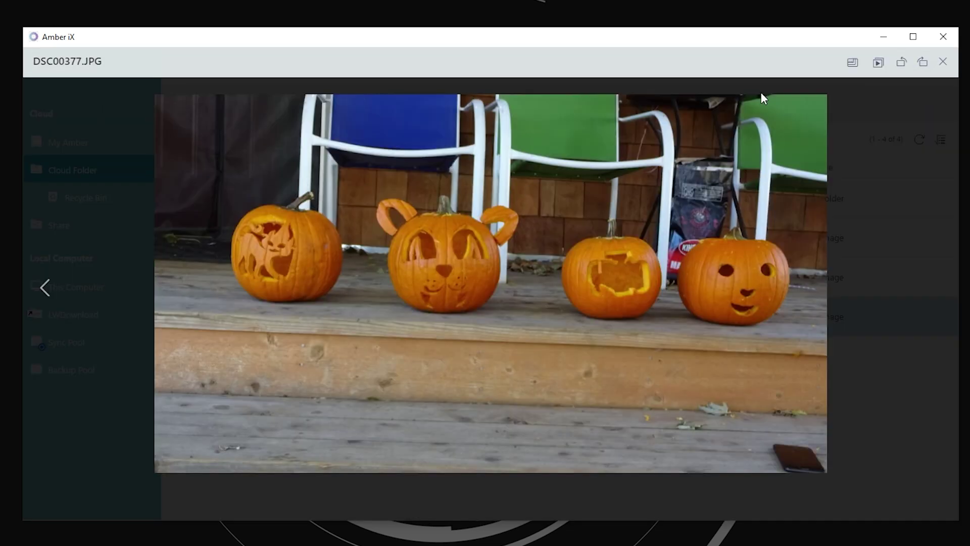
{"action": "left_click", "coordinate": [943, 62]}
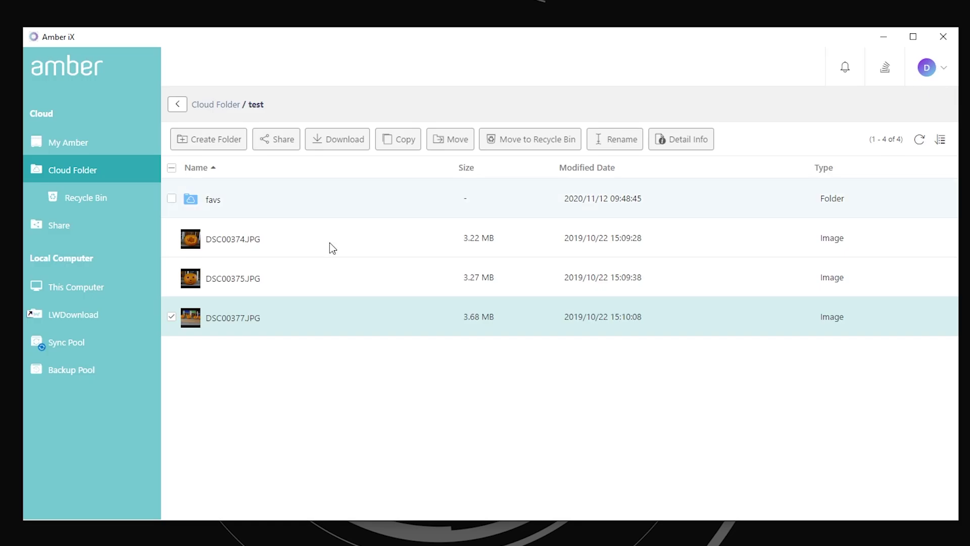
{"action": "double_click", "coordinate": [250, 277]}
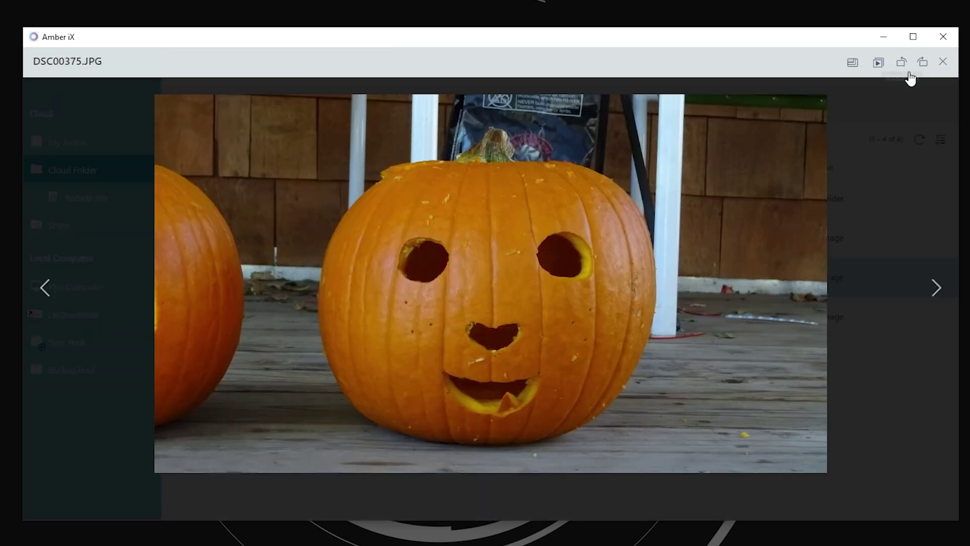
{"action": "left_click", "coordinate": [943, 63]}
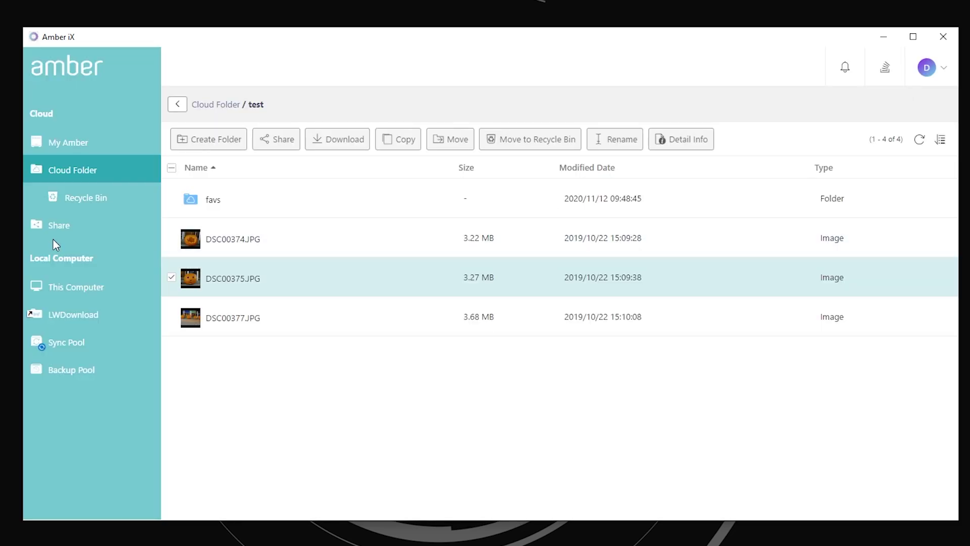
{"action": "left_click", "coordinate": [69, 232]}
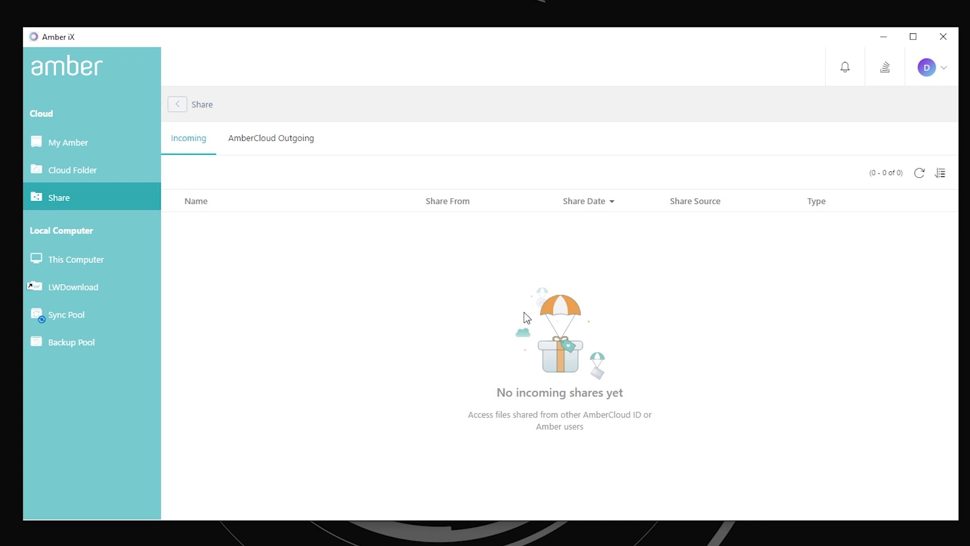
{"action": "key", "text": "super+e"}
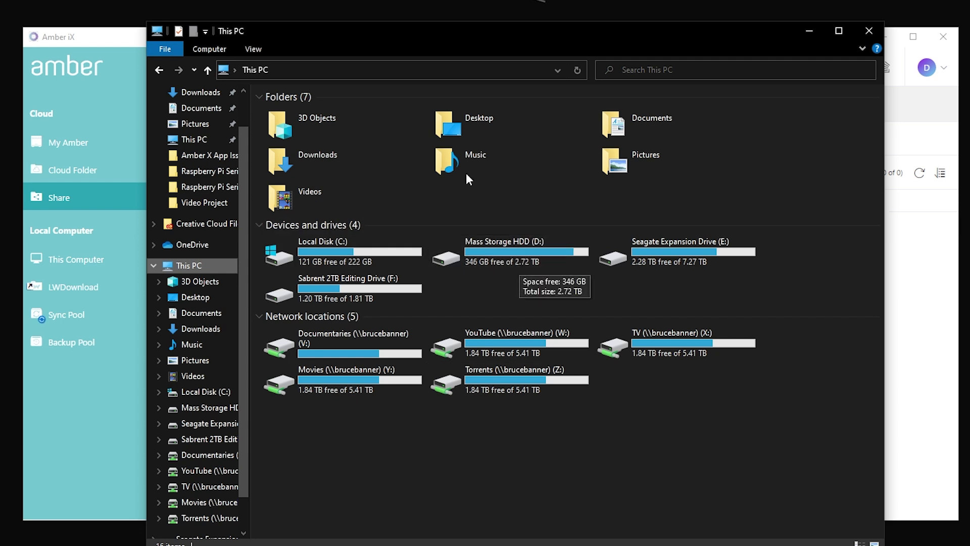
- Go to \\MyAmberX in File Explorer, peek into the Music share, and return
{"action": "left_click", "coordinate": [381, 75]}
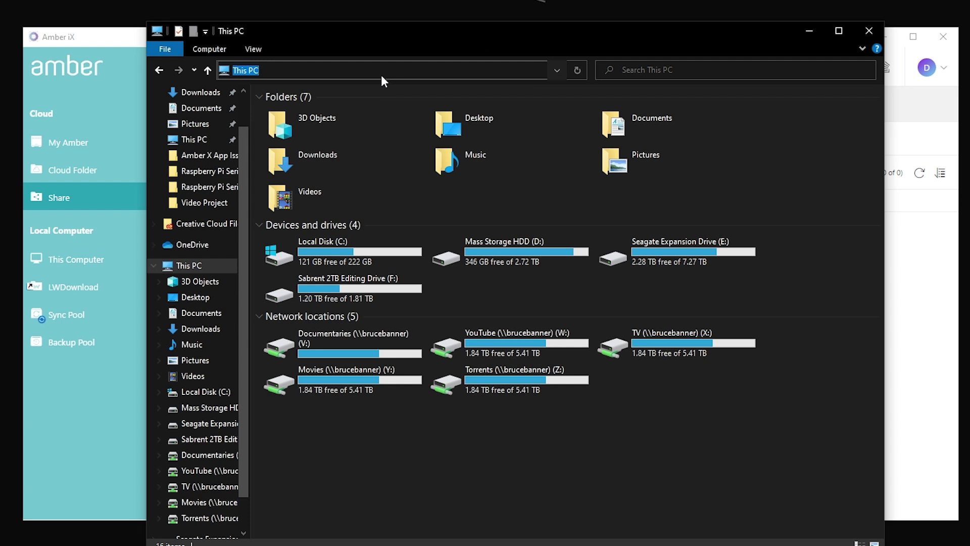
{"action": "type", "text": "\\MyAmberX"}
{"action": "key", "text": "Return"}
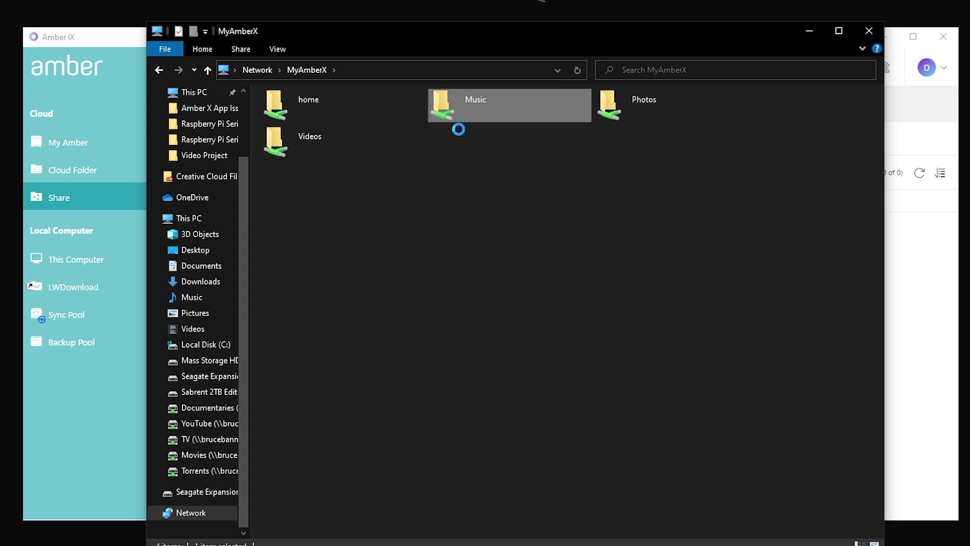
{"action": "key", "text": "alt+Left"}
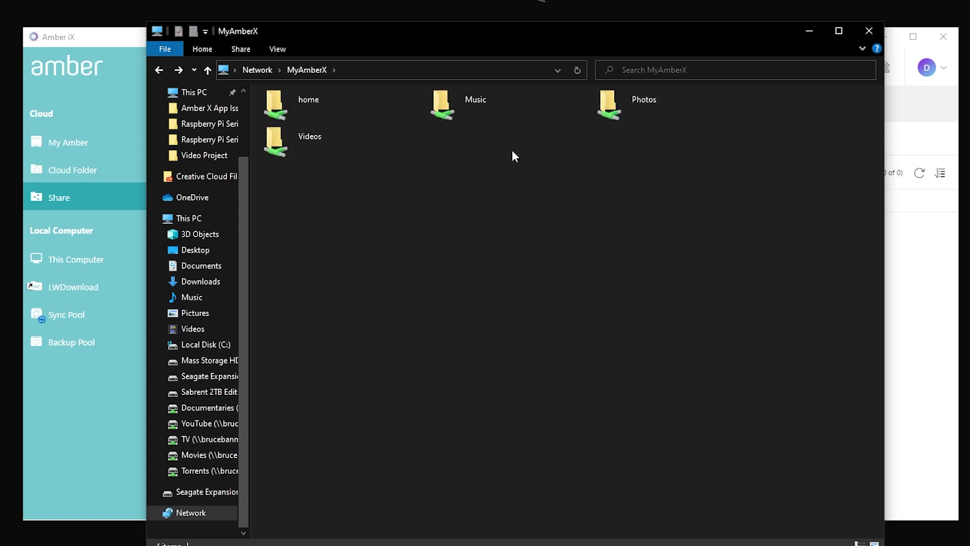
- Open home > MyDevices > SM-G960U-49A4A > Camera Roll and its 1969-12-31 folder
{"action": "double_click", "coordinate": [309, 121]}
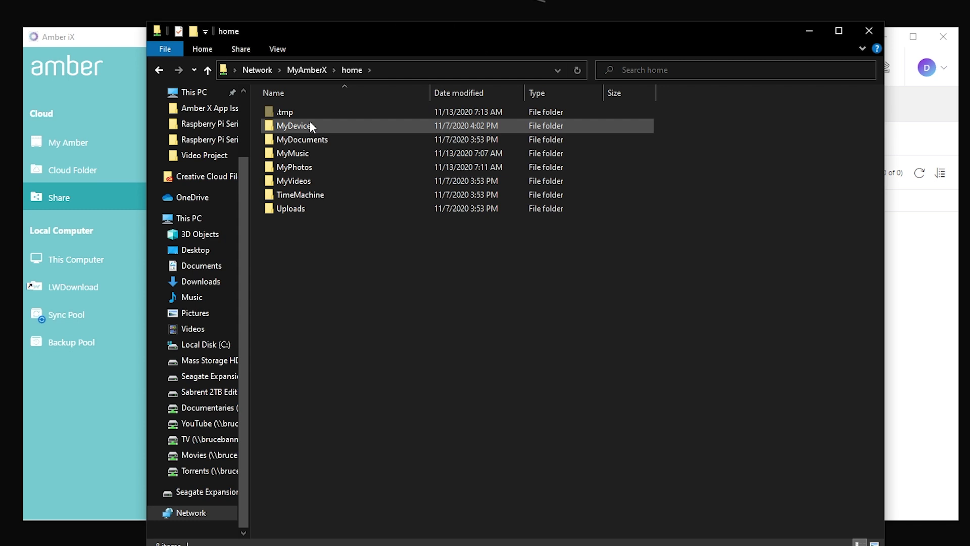
{"action": "double_click", "coordinate": [307, 127]}
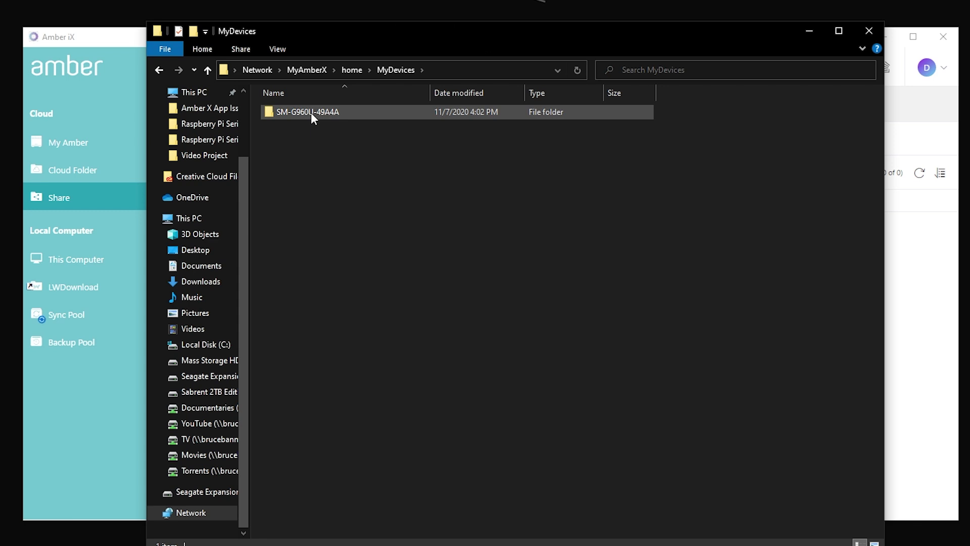
{"action": "double_click", "coordinate": [311, 112]}
{"action": "double_click", "coordinate": [311, 112]}
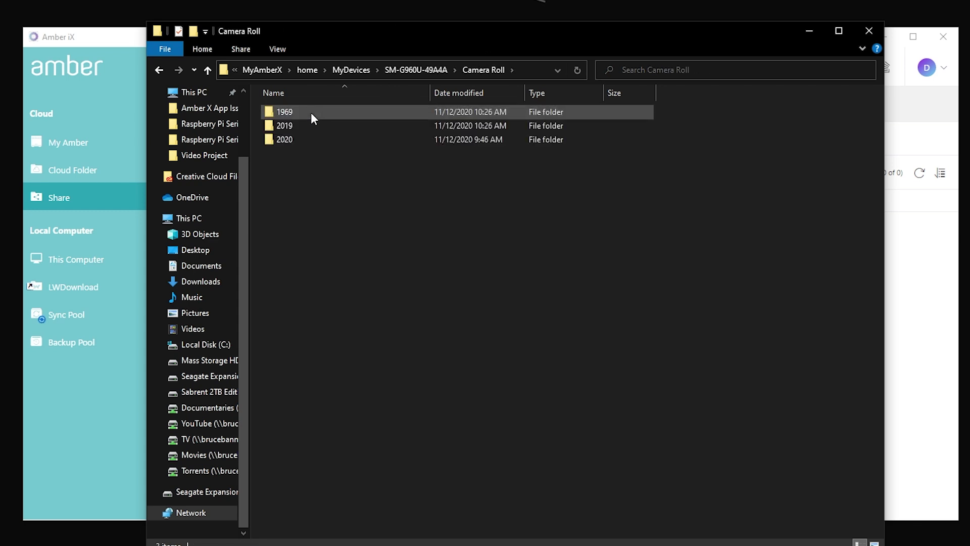
{"action": "double_click", "coordinate": [299, 110]}
{"action": "double_click", "coordinate": [309, 118]}
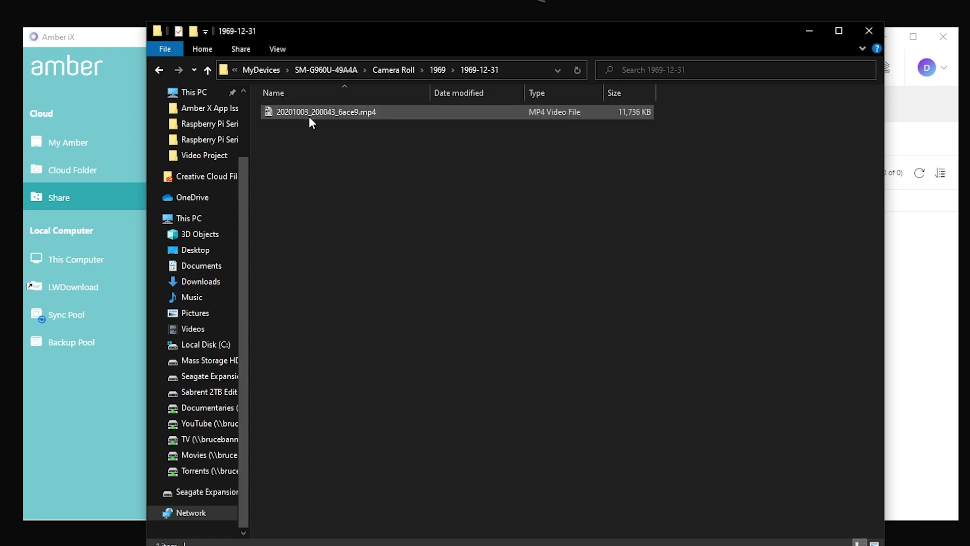
- Browse the 2019 and 2020 Camera Roll year folders
{"action": "key", "text": "alt+Up"}
{"action": "key", "text": "alt+Up"}
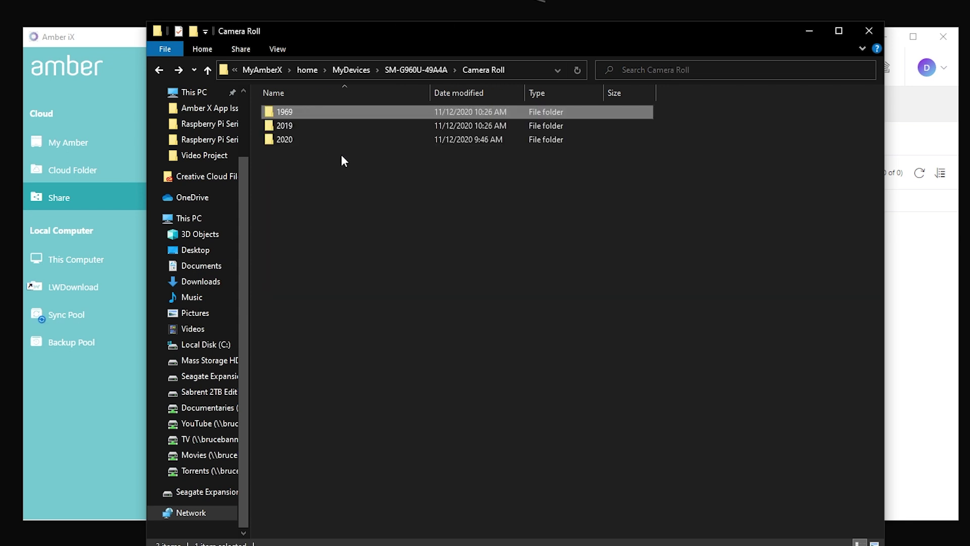
{"action": "double_click", "coordinate": [300, 125]}
{"action": "scroll", "coordinate": [391, 297], "scroll_direction": "down", "scroll_amount": 2}
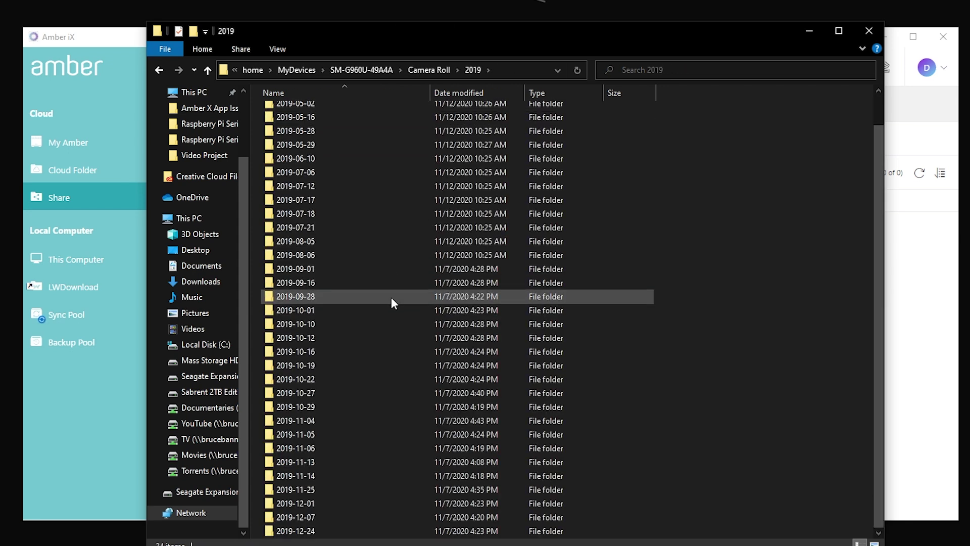
{"action": "scroll", "coordinate": [410, 298], "scroll_direction": "up", "scroll_amount": 1}
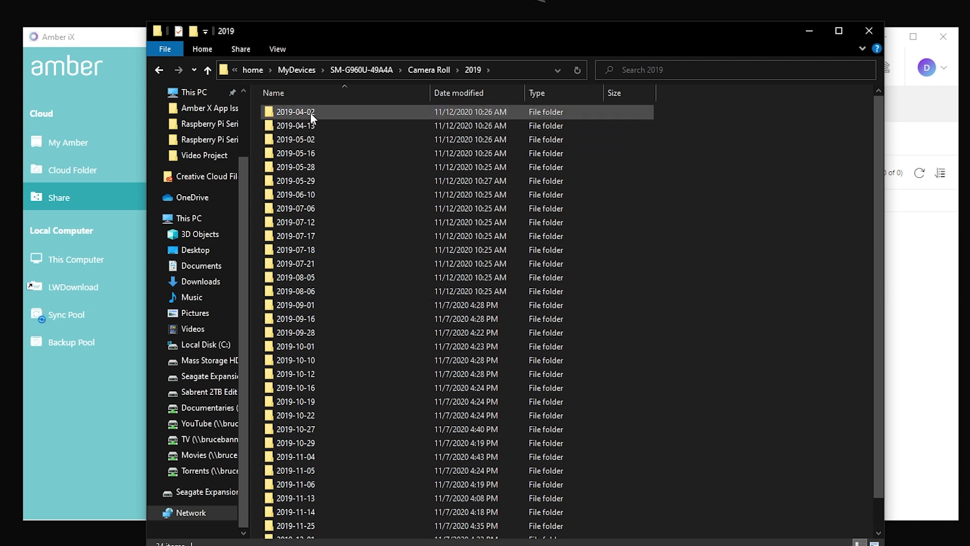
{"action": "key", "text": "alt+Up"}
{"action": "double_click", "coordinate": [315, 136]}
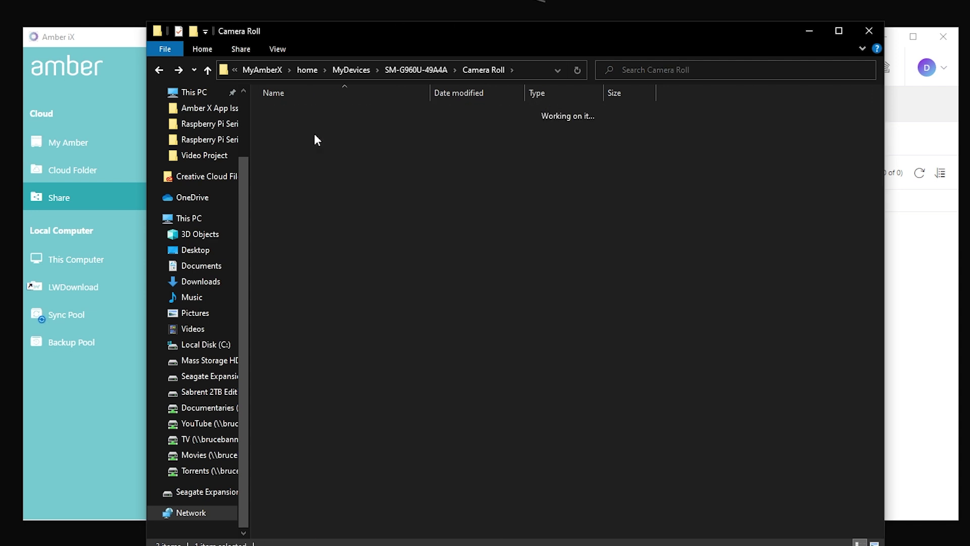
{"action": "scroll", "coordinate": [383, 255], "scroll_direction": "down", "scroll_amount": 3}
- Return up to the home share, peek into MyDocuments and MyMusic, and reveal the full network path
{"action": "key", "text": "alt+Up"}
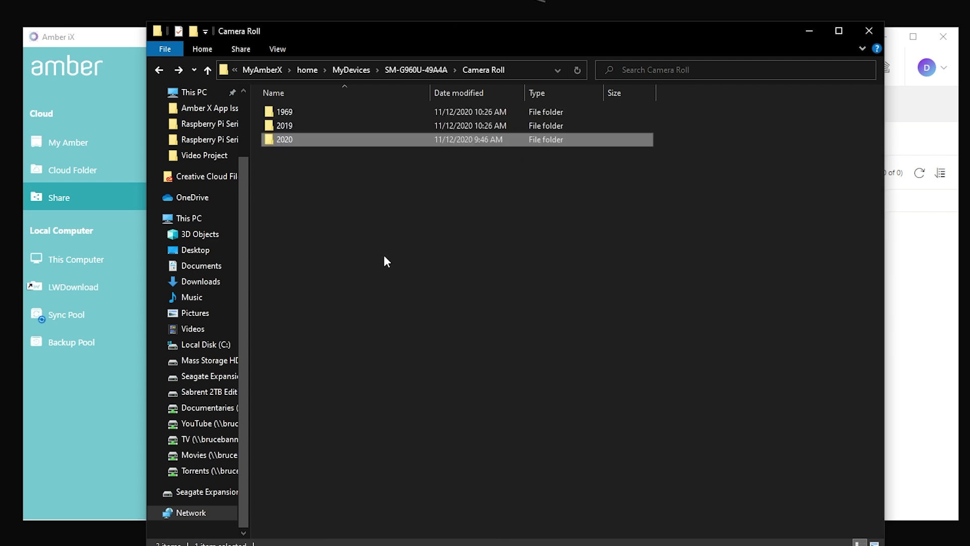
{"action": "key", "text": "alt+Up"}
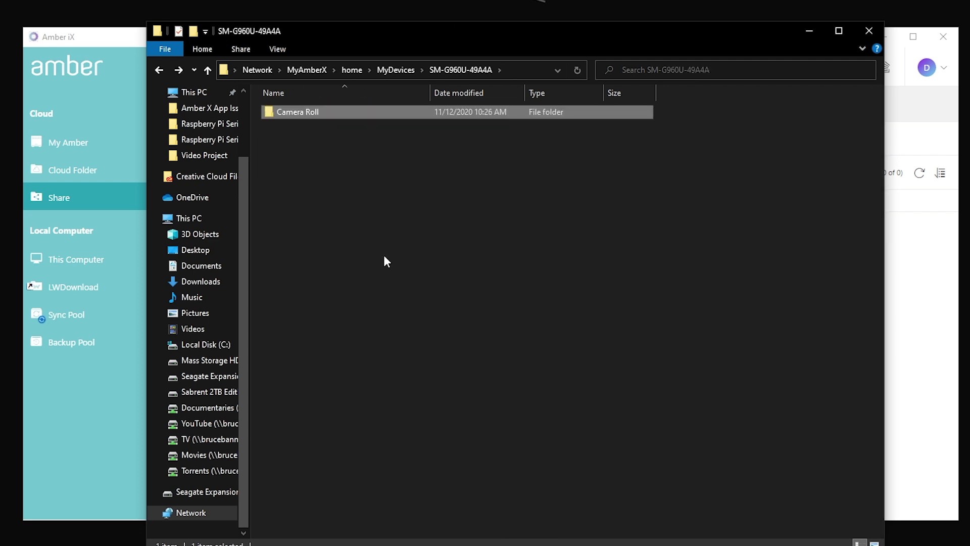
{"action": "key", "text": "alt+Up"}
{"action": "key", "text": "alt+Up"}
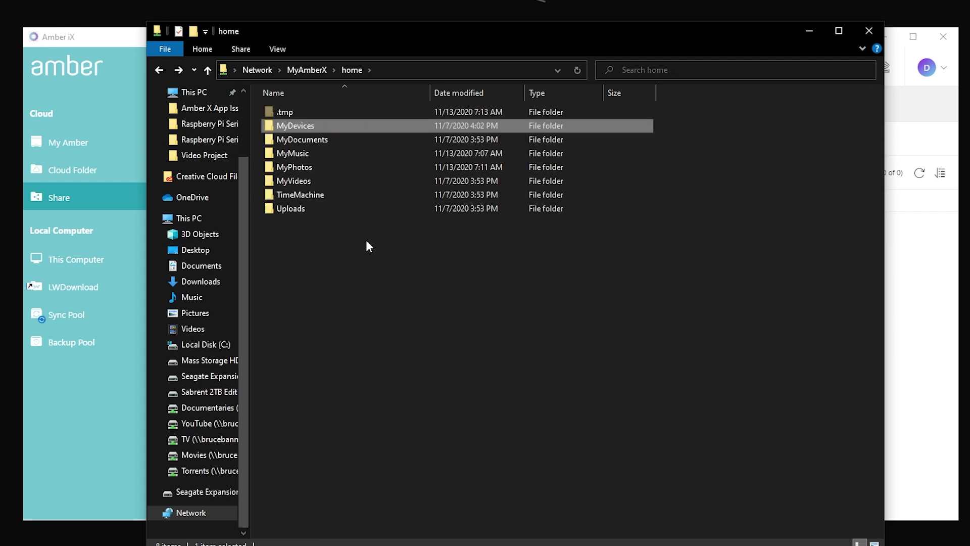
{"action": "double_click", "coordinate": [301, 145]}
{"action": "key", "text": "alt+Up"}
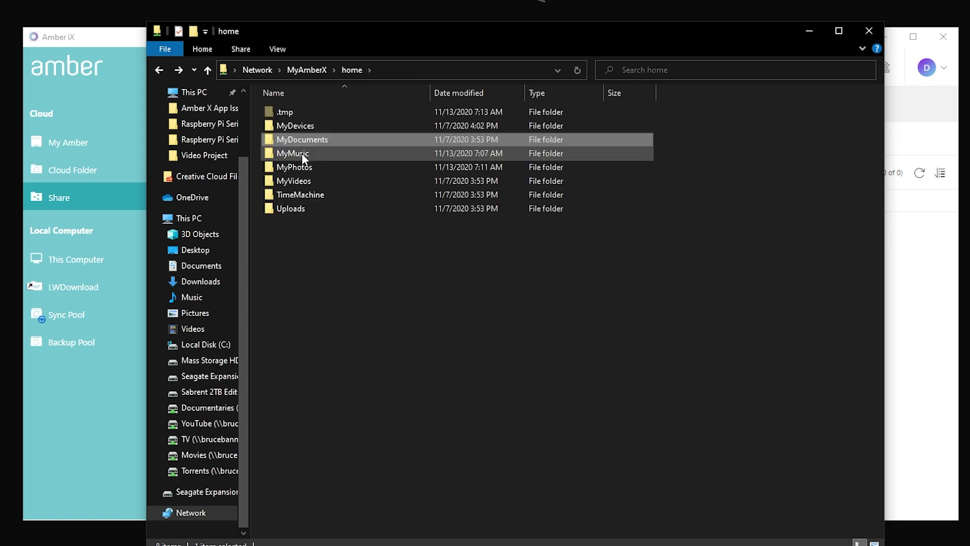
{"action": "double_click", "coordinate": [302, 153]}
{"action": "key", "text": "alt+Up"}
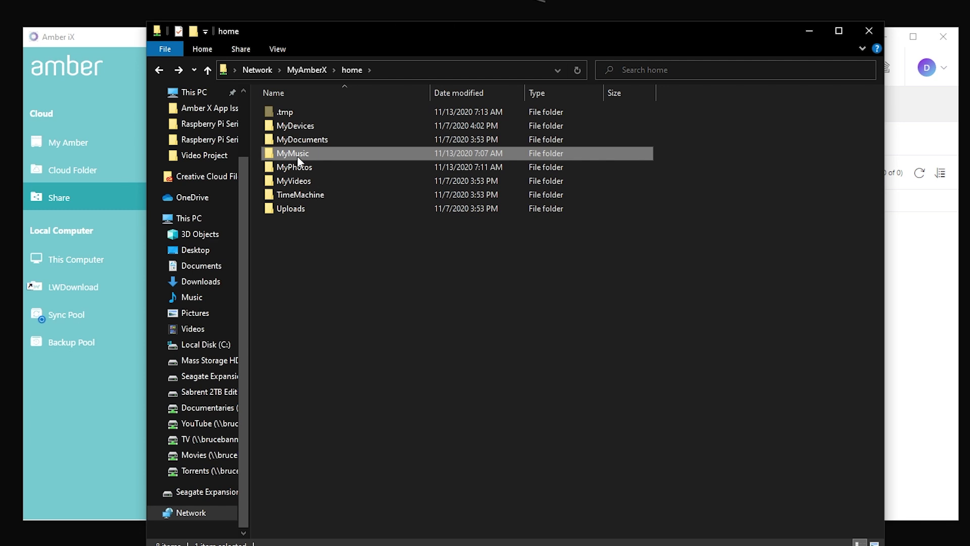
{"action": "left_click", "coordinate": [414, 70]}
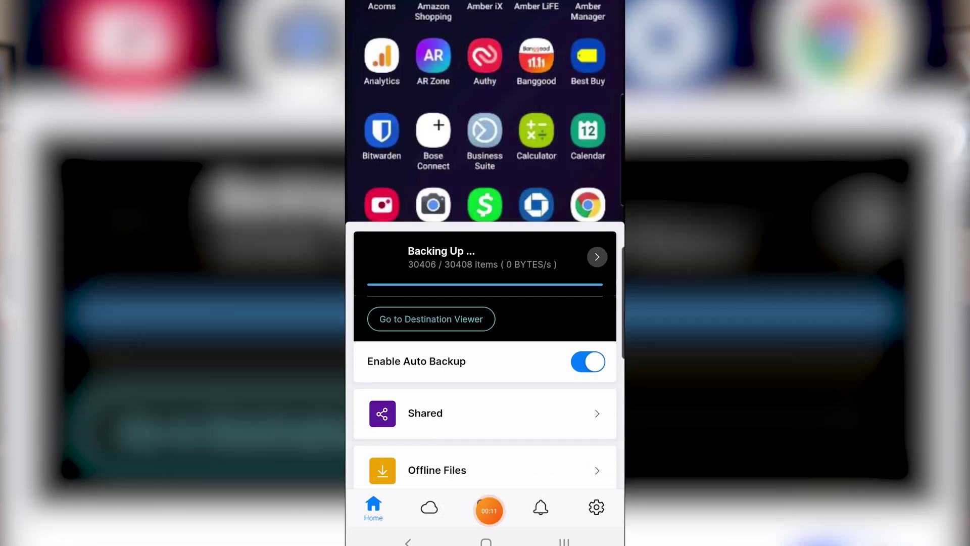
- Open the Amber device page, dismiss the My Amber panel, and enter MyAmberX's files
{"action": "left_click_drag", "start_coordinate": [489, 510], "coordinate": [566, 510]}
{"action": "left_click", "coordinate": [485, 505]}
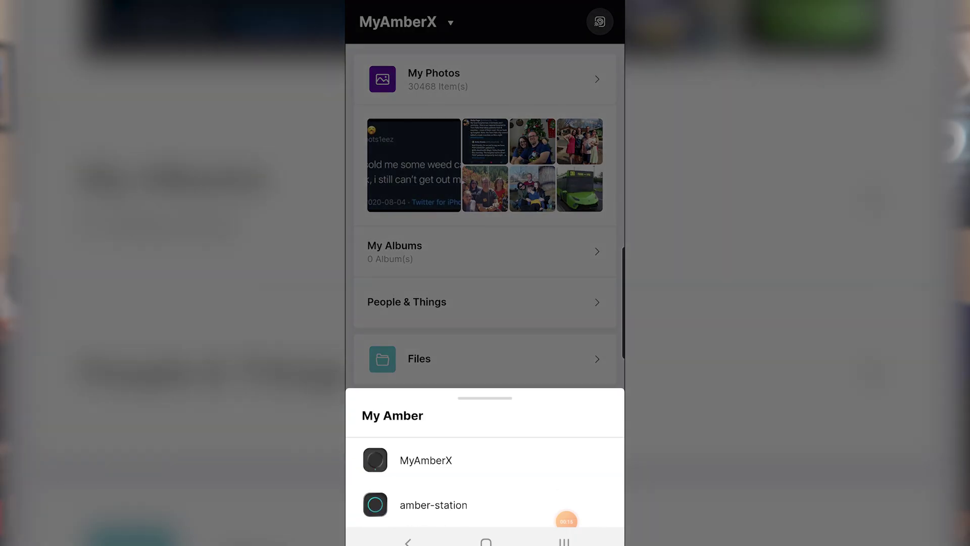
{"action": "left_click", "coordinate": [426, 460]}
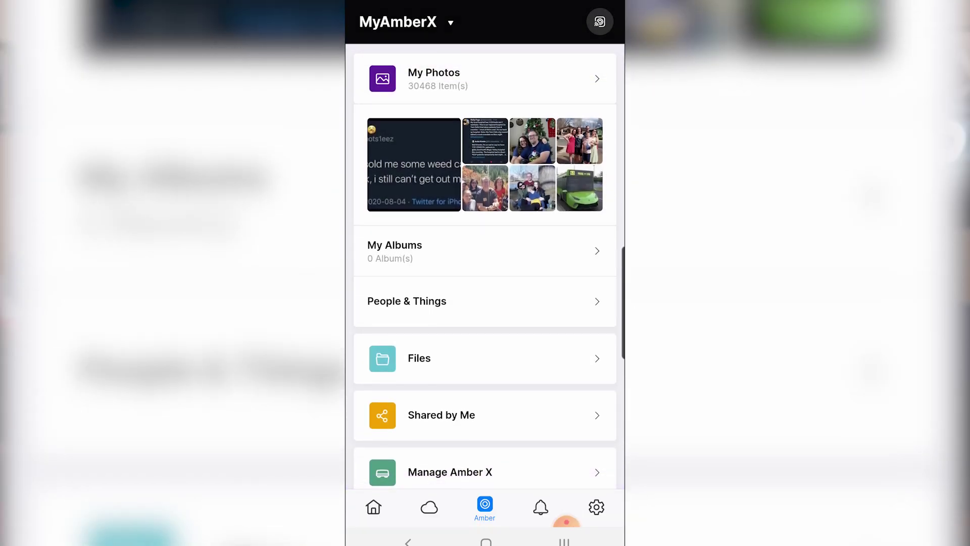
{"action": "left_click", "coordinate": [420, 358]}
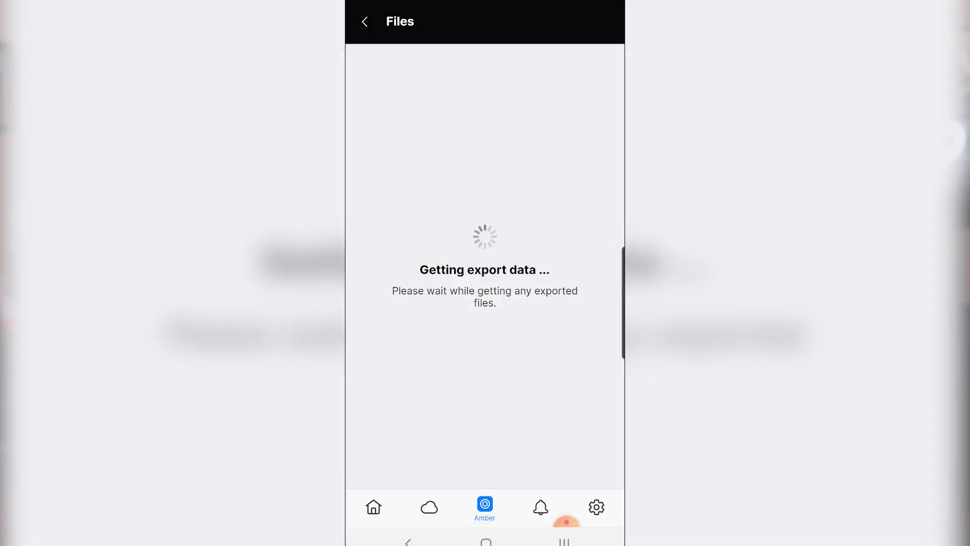
- Go to home > 3Teeth > Metawar, play 01_3teeth-hyperstition.mp3, then pause it
{"action": "left_click", "coordinate": [421, 106]}
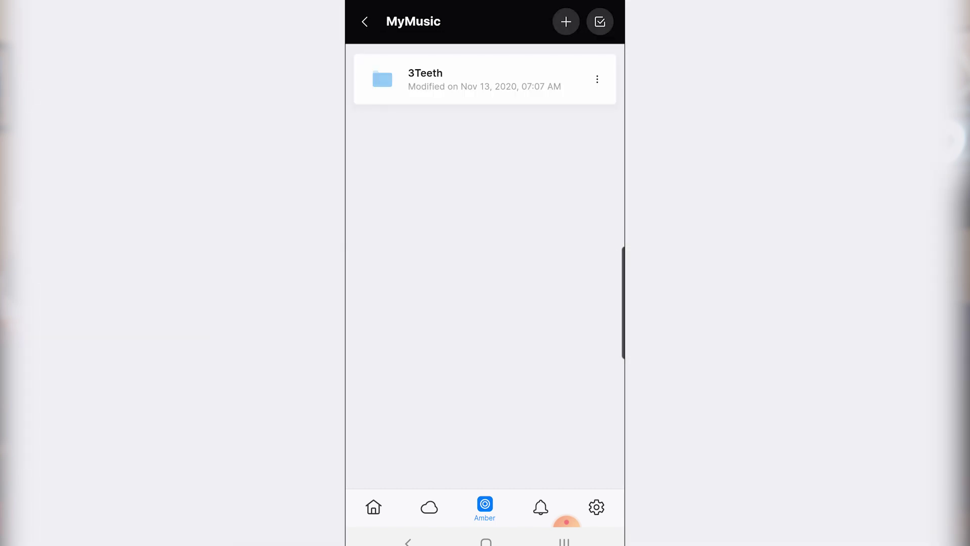
{"action": "left_click", "coordinate": [425, 79]}
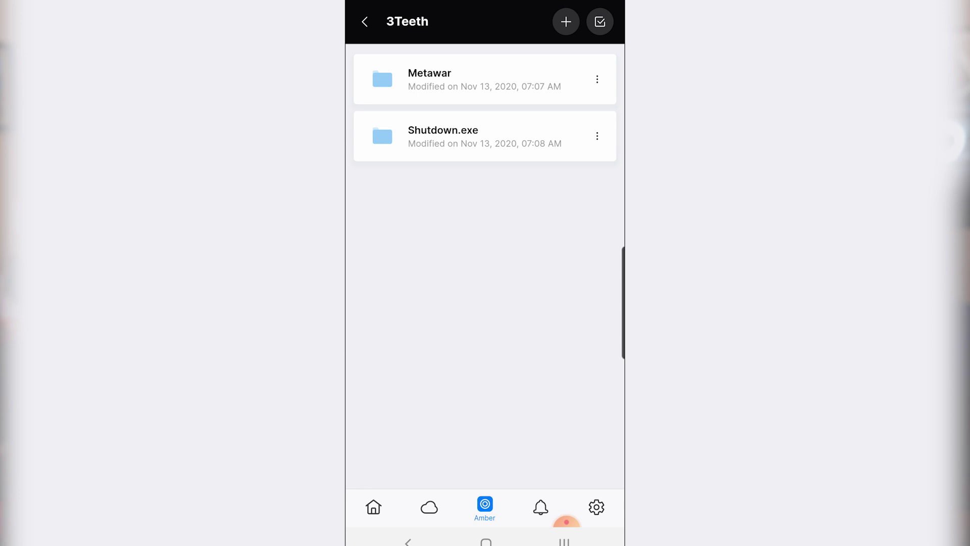
{"action": "left_click", "coordinate": [429, 79]}
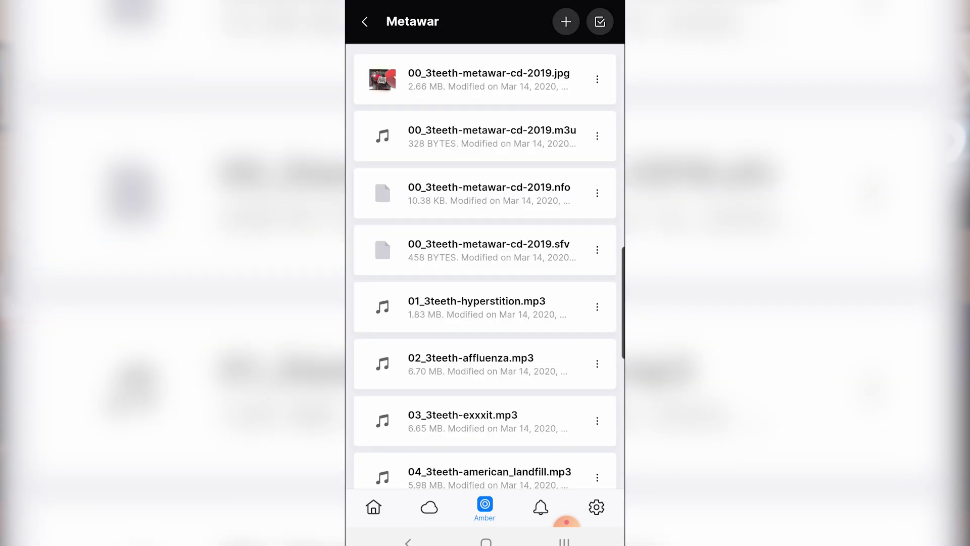
{"action": "left_click", "coordinate": [477, 307]}
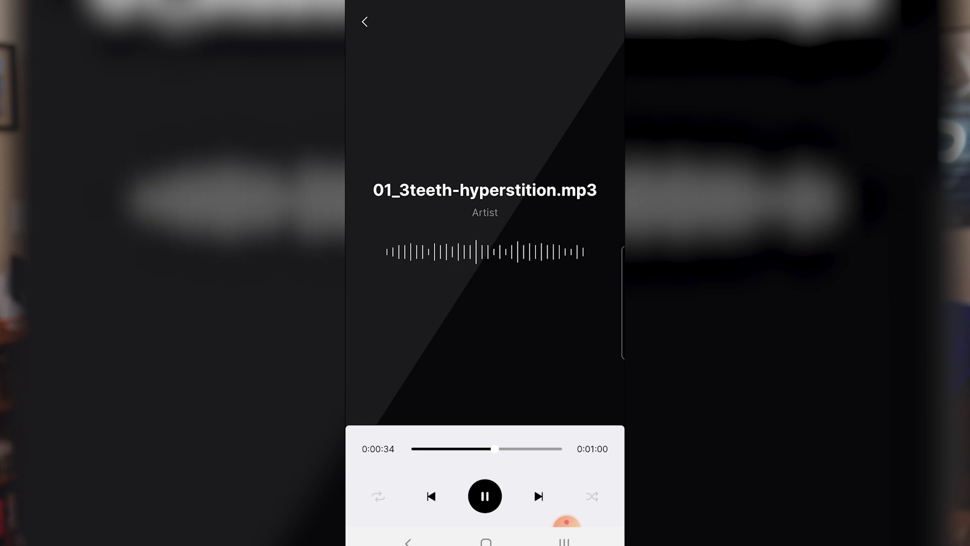
{"action": "left_click", "coordinate": [485, 496]}
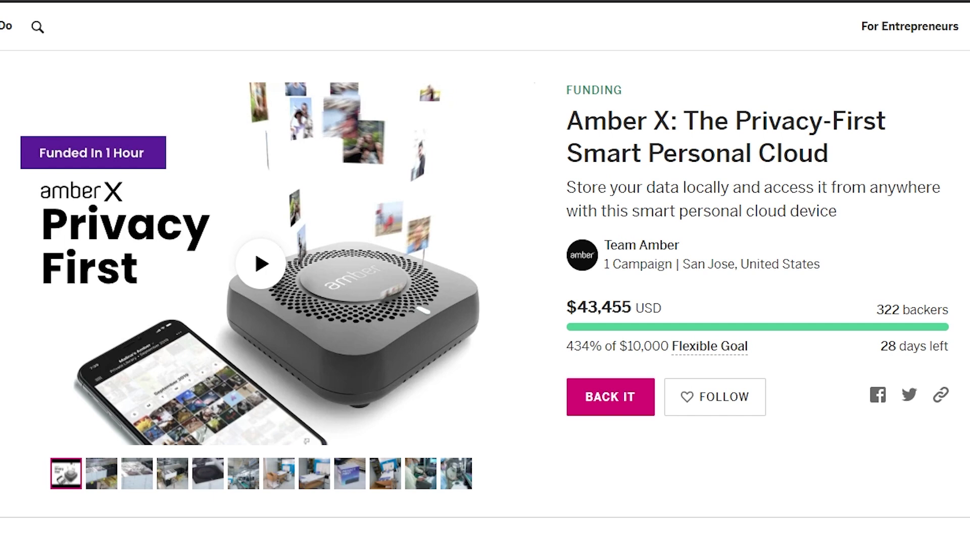
- Scroll the Amber X campaign page down to the $119 Launch Special perk
{"action": "scroll", "coordinate": [529, 482], "scroll_direction": "down", "scroll_amount": 5}
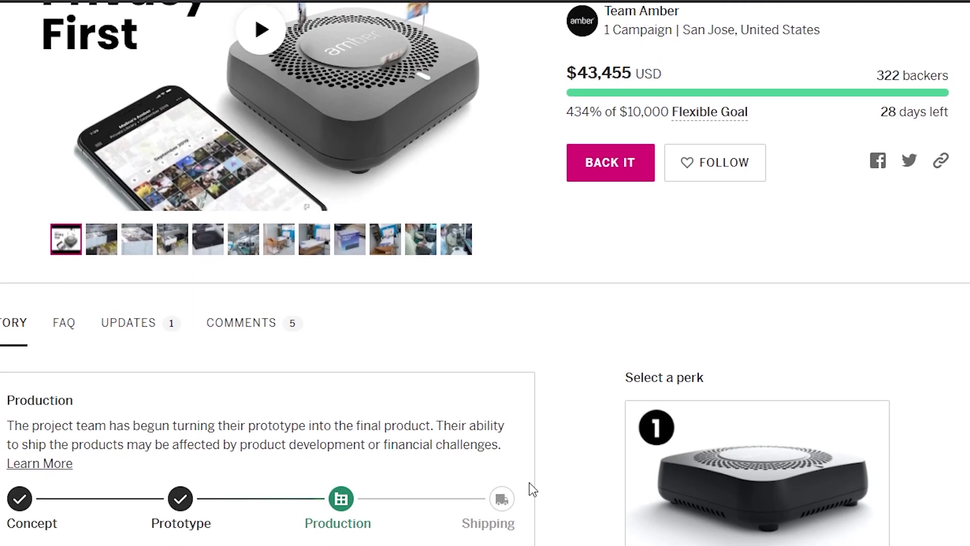
{"action": "scroll", "coordinate": [529, 482], "scroll_direction": "down", "scroll_amount": 2}
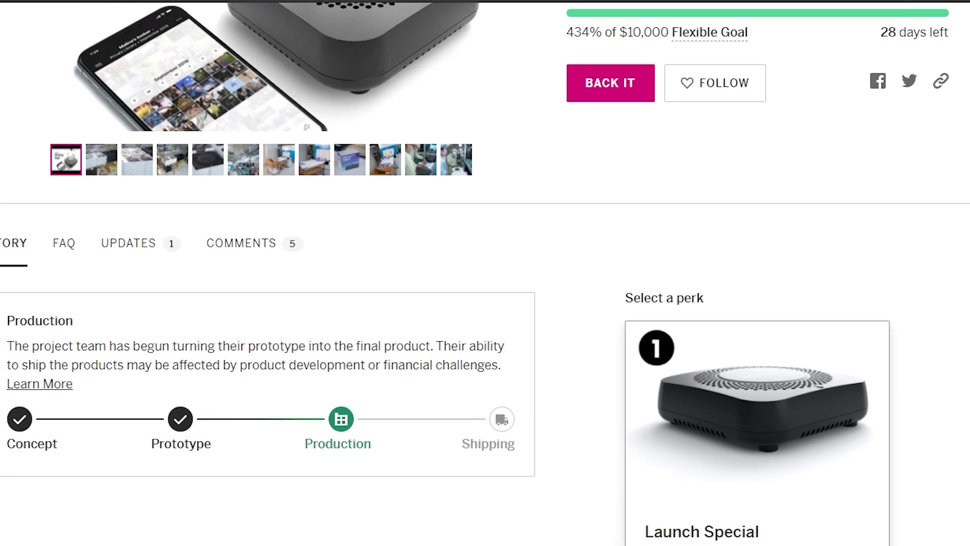
{"action": "scroll", "coordinate": [672, 386], "scroll_direction": "down", "scroll_amount": 4}
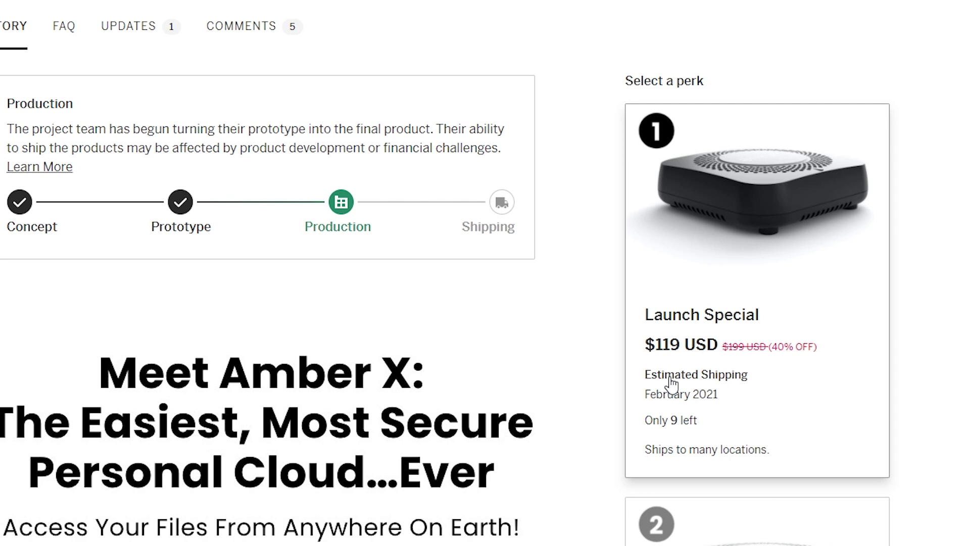